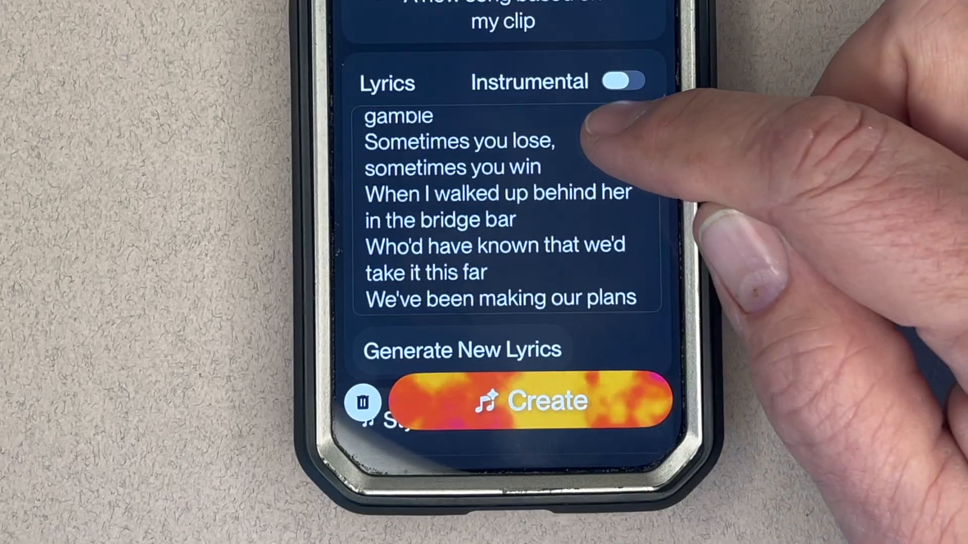
pyautogui.scroll(-2, 583, 249)
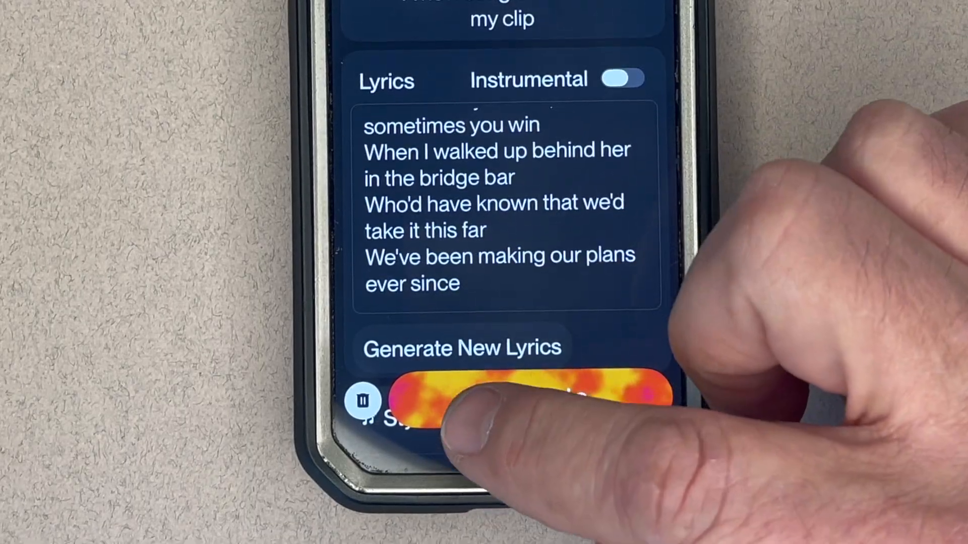
# Review the rest of the lyrics in the phone app and create the new song based on the clip.
pyautogui.click(499, 406)
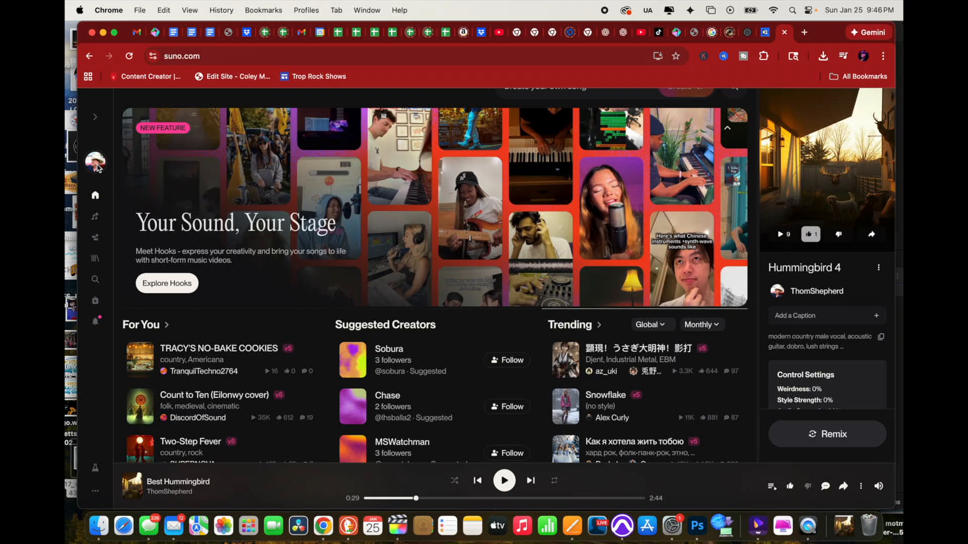
# Open the Suno account page and compare the features of the Free, Pro and Premier plans.
pyautogui.click(96, 164)
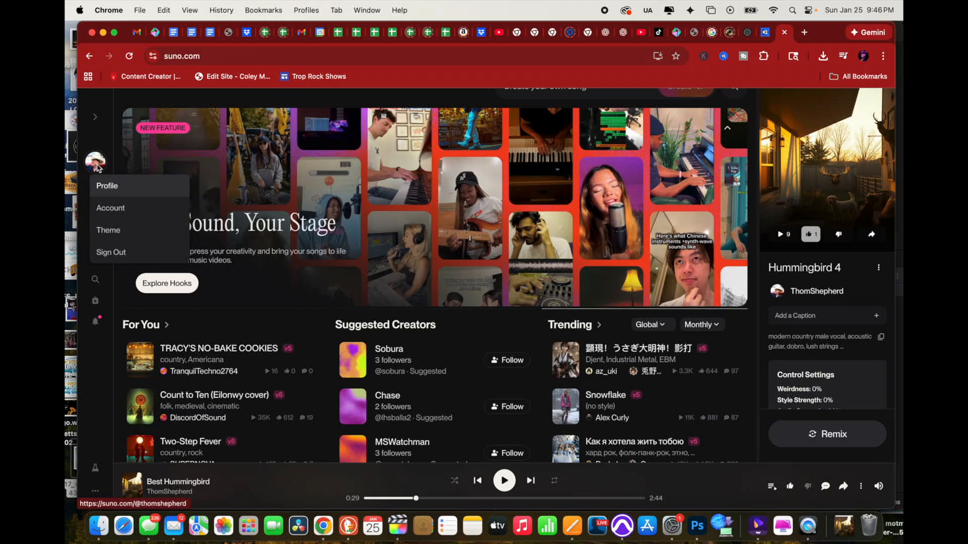
pyautogui.click(115, 209)
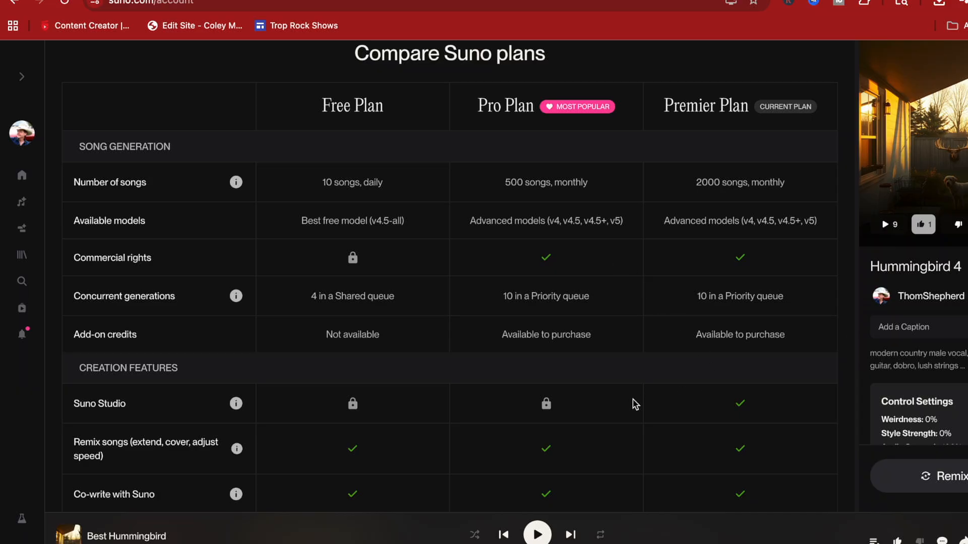
pyautogui.scroll(10, 635, 403)
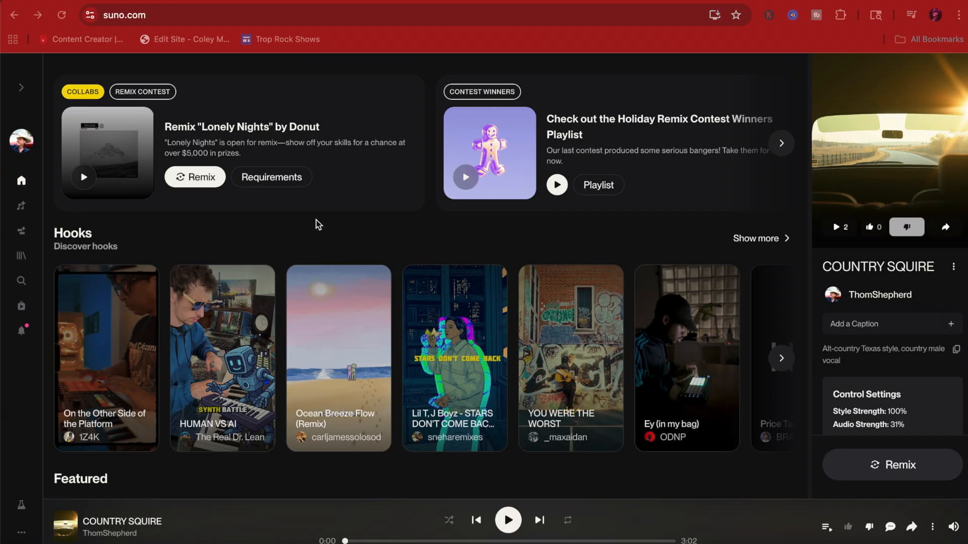
# Upload Hummingbird Feeder-081421 2.mp3 from Downloads at its full length as the source audio for a new cover.
pyautogui.click(24, 208)
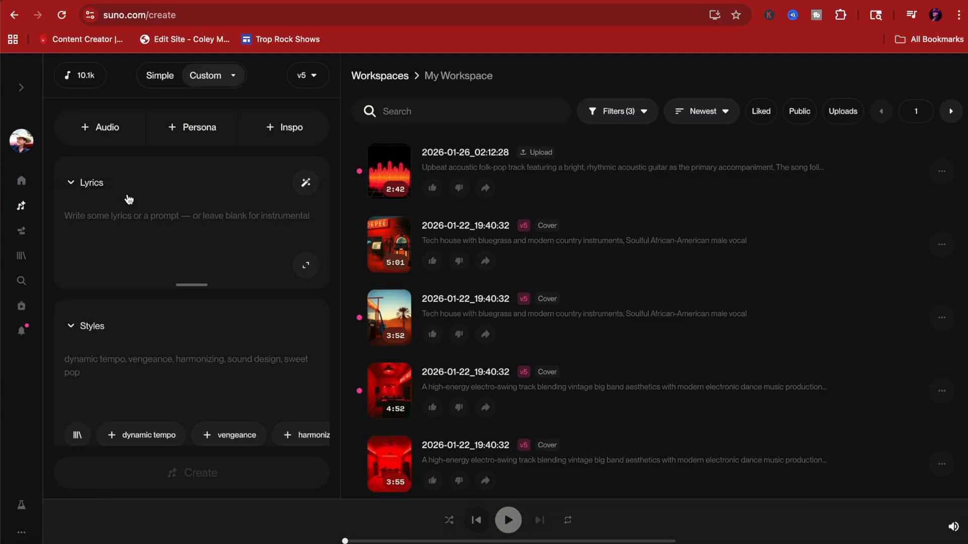
pyautogui.click(104, 129)
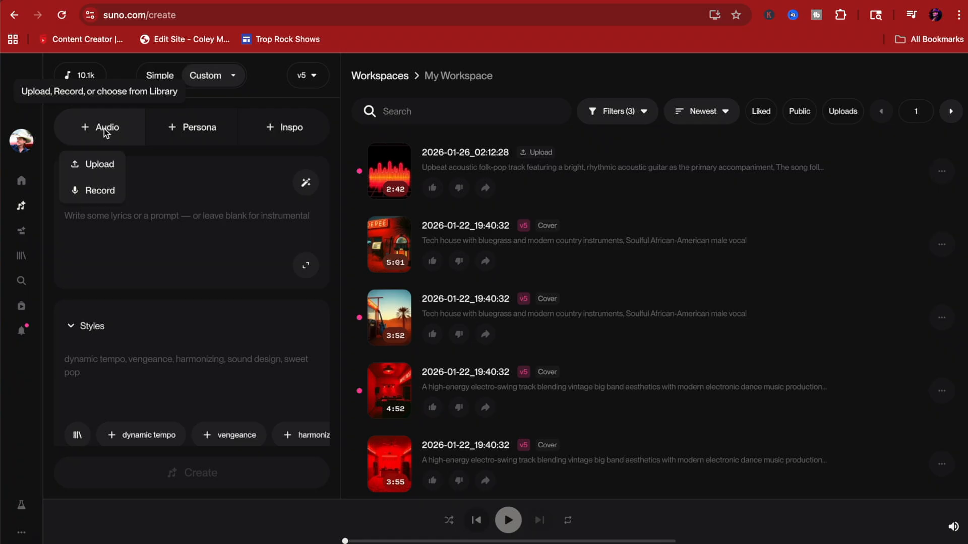
pyautogui.click(95, 165)
pyautogui.click(203, 145)
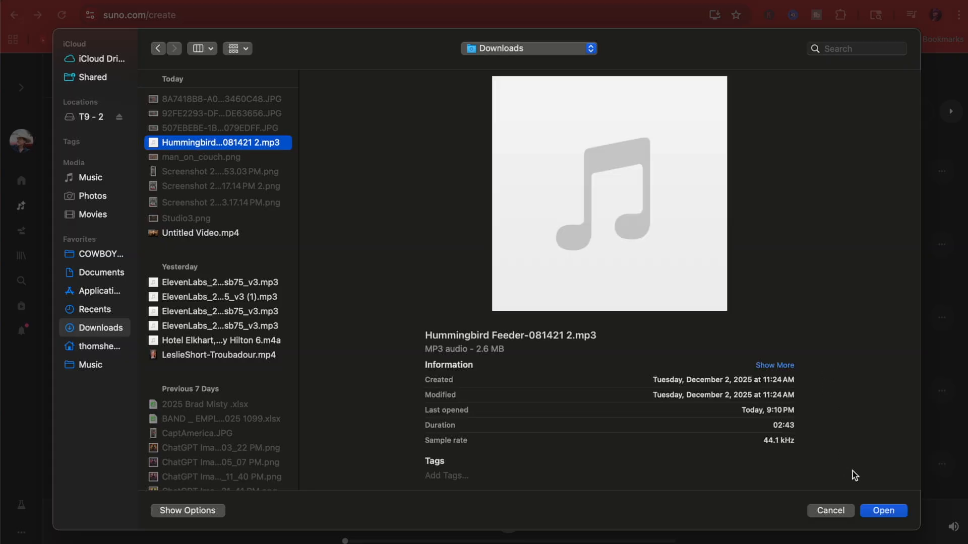
pyautogui.click(890, 512)
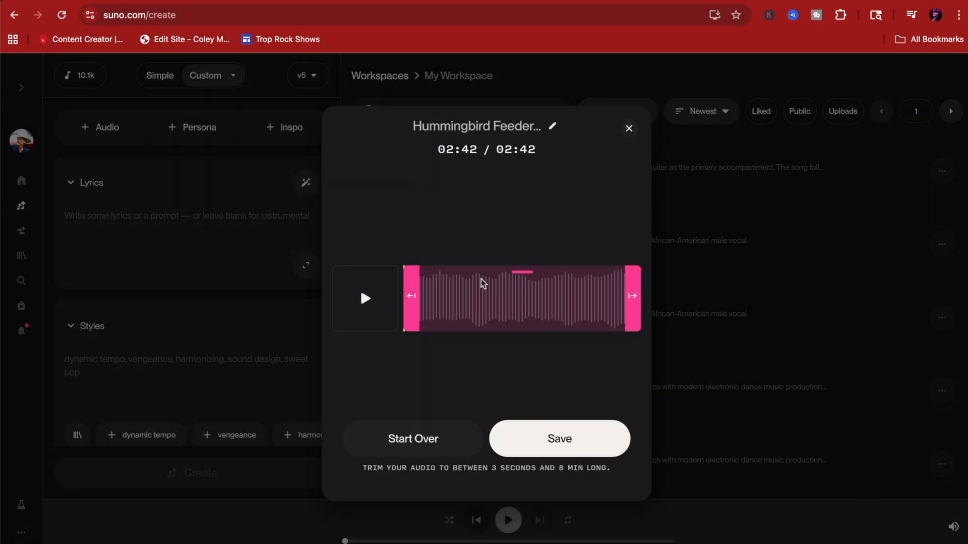
pyautogui.click(570, 441)
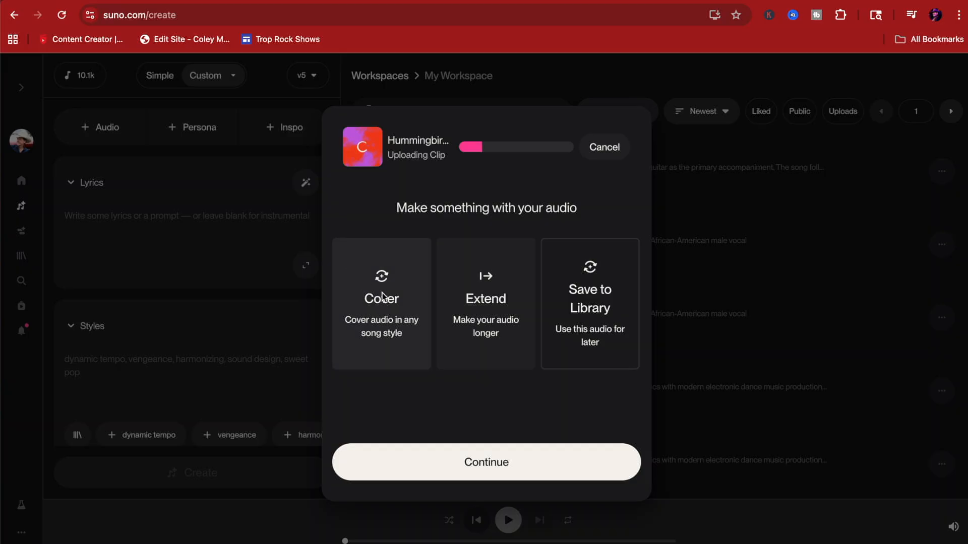
pyautogui.click(382, 296)
pyautogui.click(491, 464)
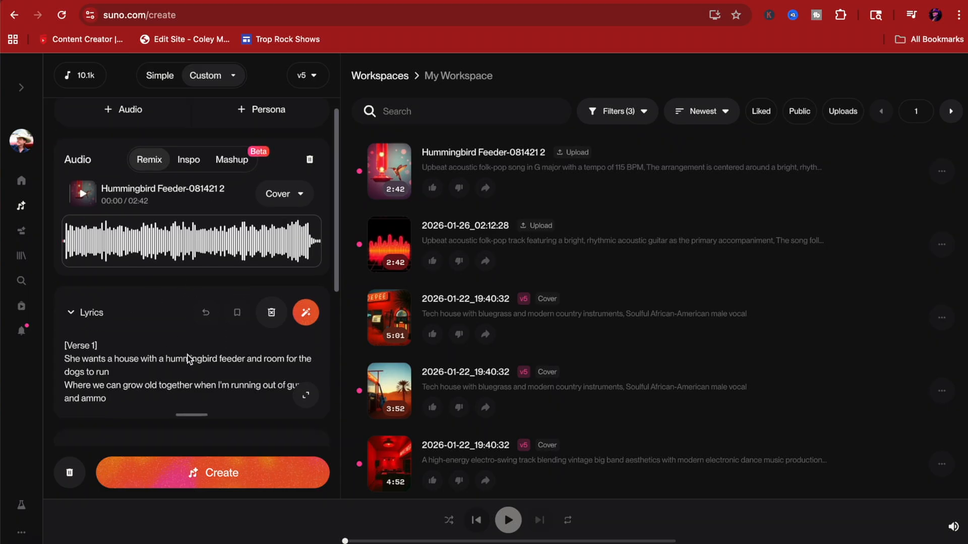
# Read through the cover's lyrics from the first verse to the closing instrumental.
pyautogui.scroll(-2, 190, 360)
pyautogui.scroll(-1, 190, 360)
pyautogui.scroll(-2, 215, 274)
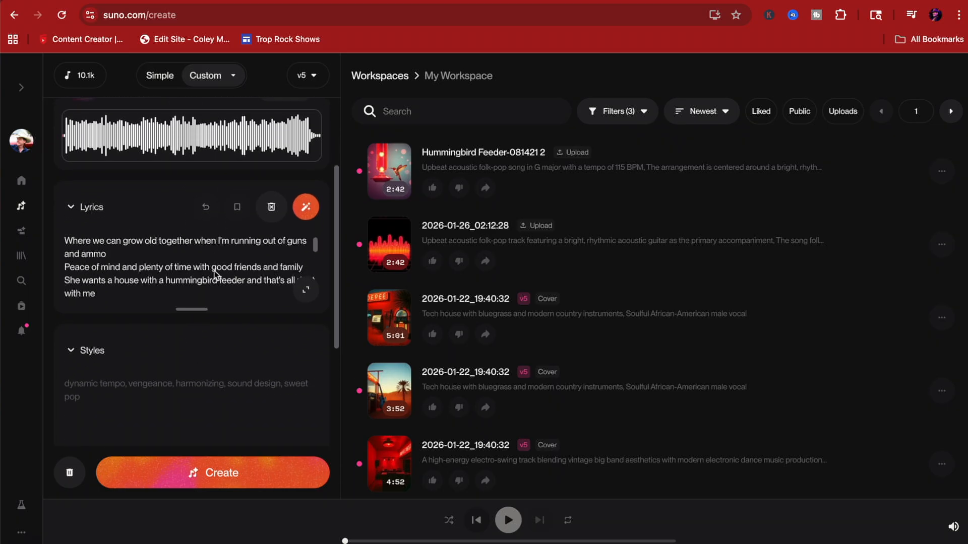
pyautogui.scroll(1, 215, 274)
pyautogui.scroll(-3, 216, 274)
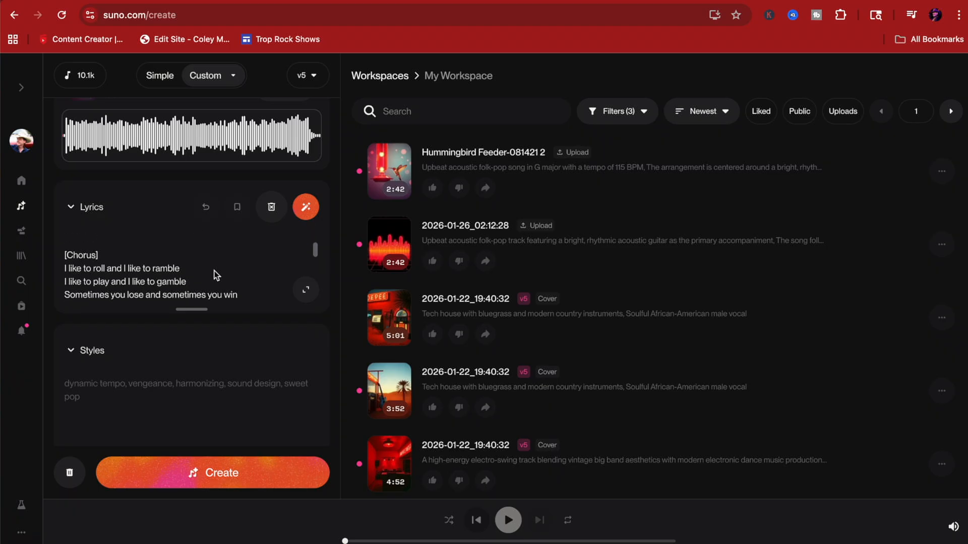
pyautogui.scroll(-6, 216, 275)
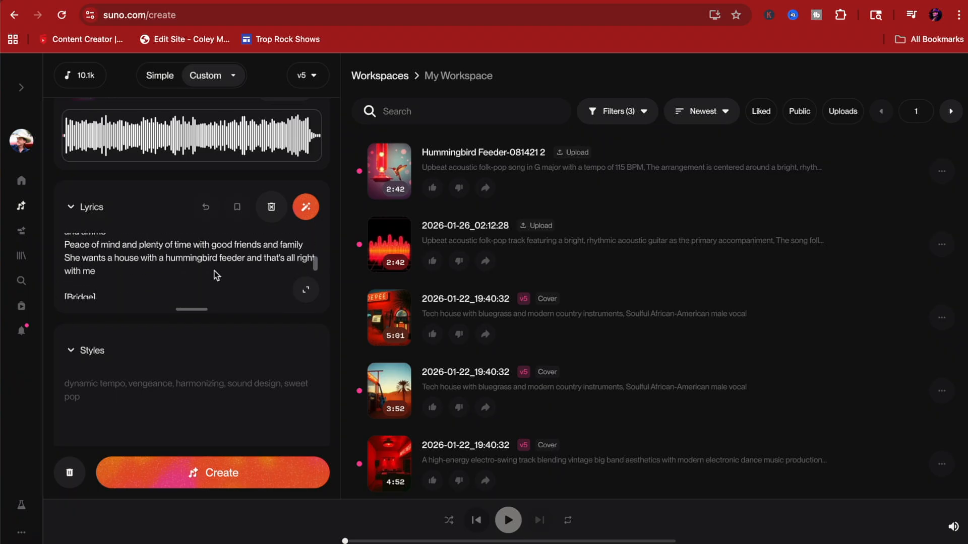
pyautogui.scroll(-5, 216, 274)
pyautogui.scroll(-3, 252, 371)
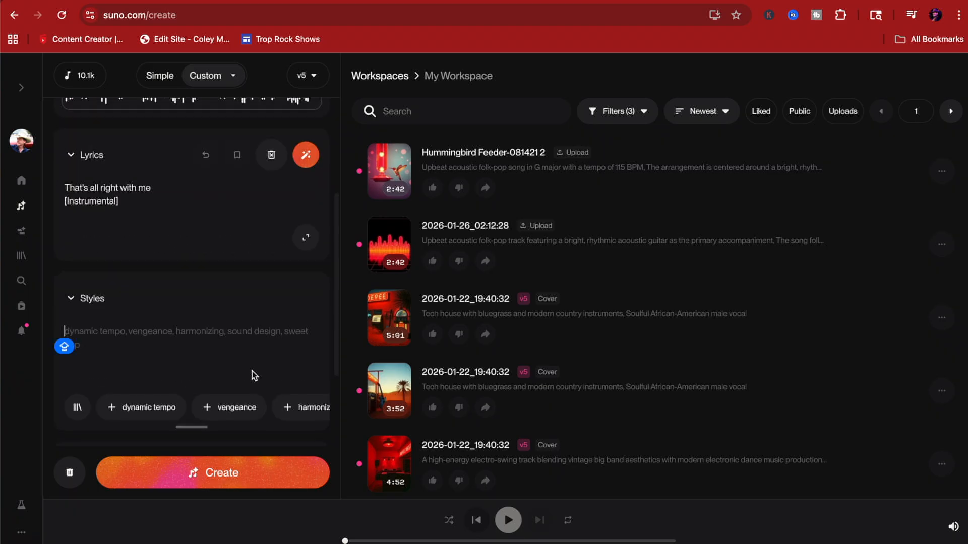
# Set the styles to "modern country, male vocal with dobro and fiddle" and expand them into a detailed prompt with the style enhancer.
pyautogui.scroll(-1, 252, 371)
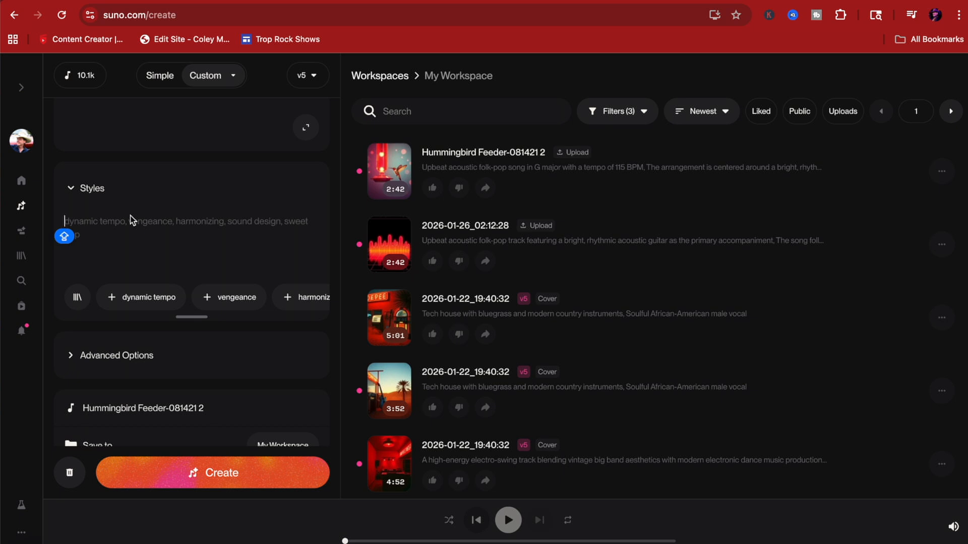
pyautogui.write('modern country, male vocal with dobro and fiddle')
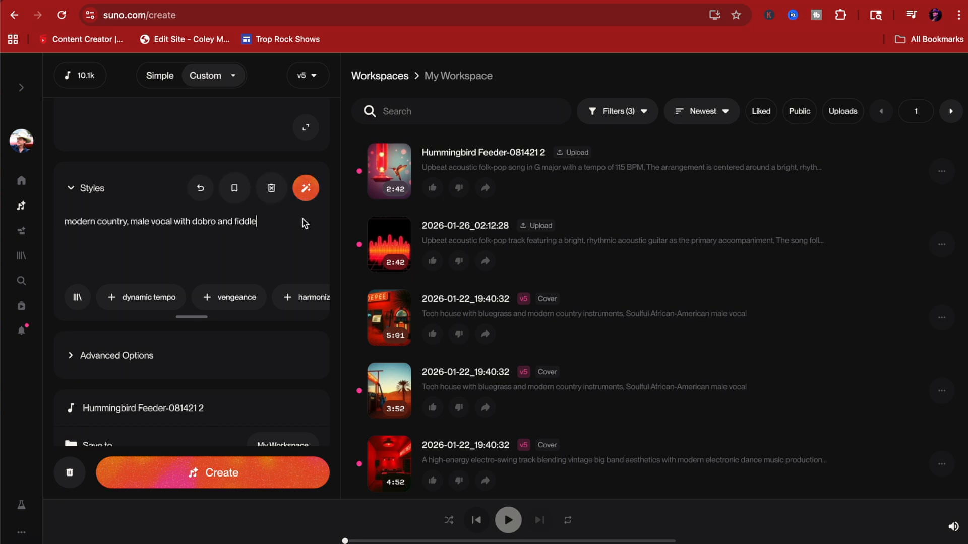
pyautogui.click(306, 191)
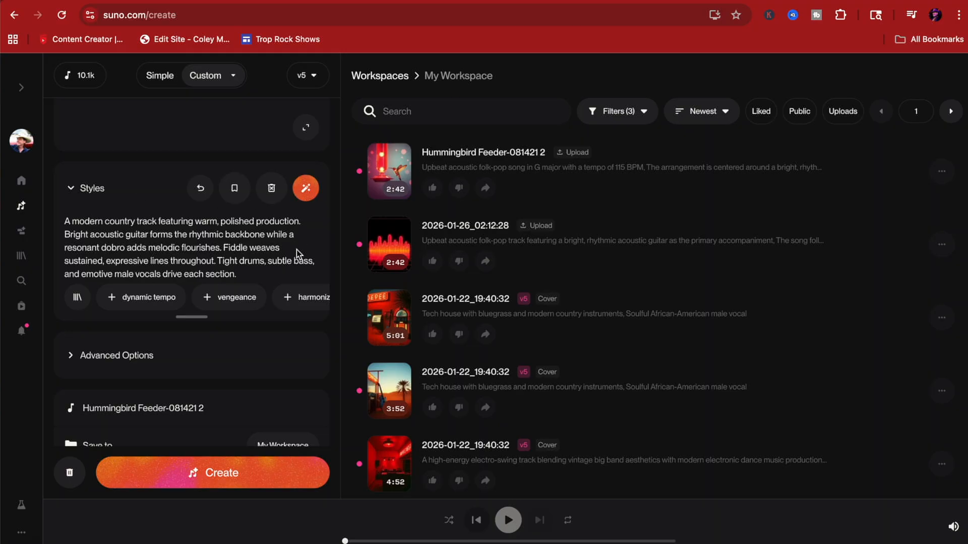
# In the advanced options, set Audio Influence to 100% and Style Influence to 77%, and generate the cover.
pyautogui.click(71, 356)
pyautogui.scroll(-4, 210, 367)
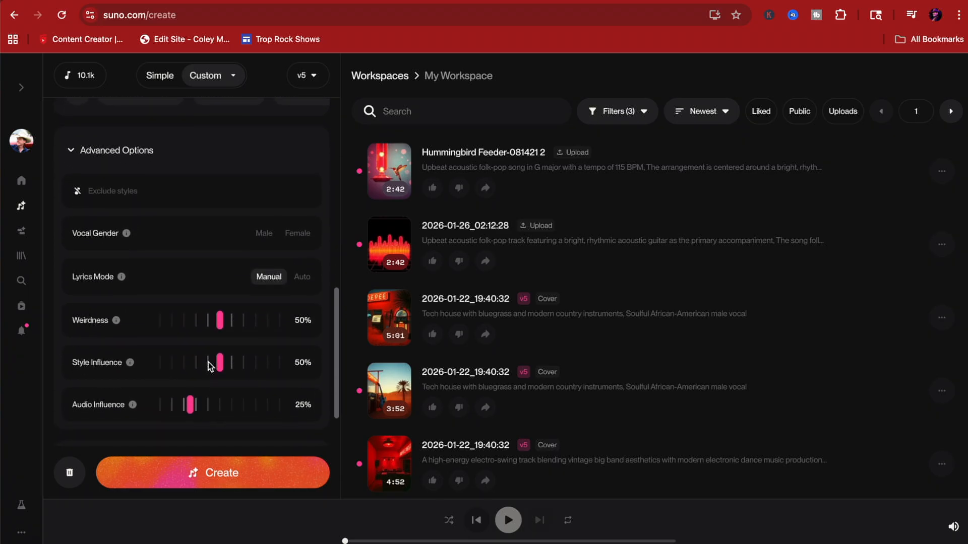
pyautogui.scroll(-2, 209, 364)
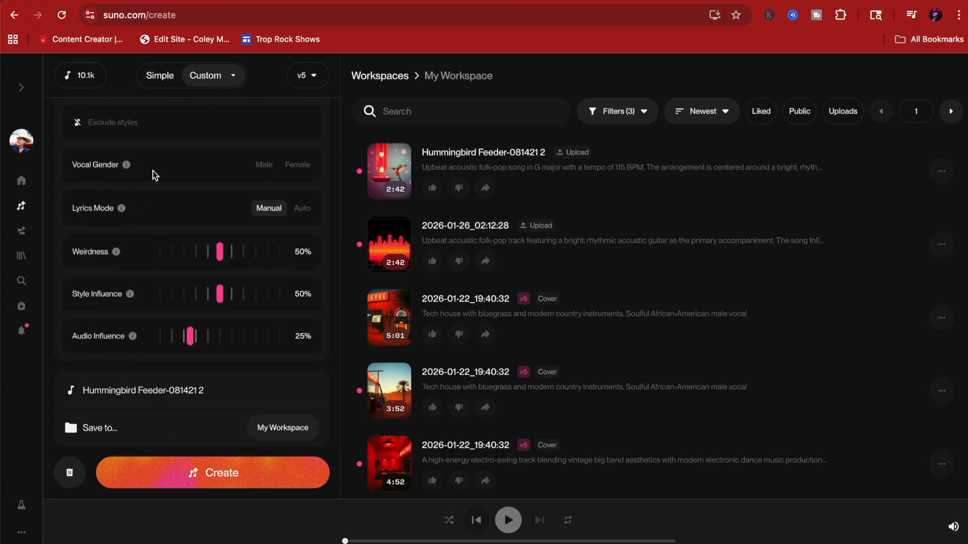
pyautogui.moveTo(190, 337)
pyautogui.moveTo(191, 338); pyautogui.dragTo(297, 343)
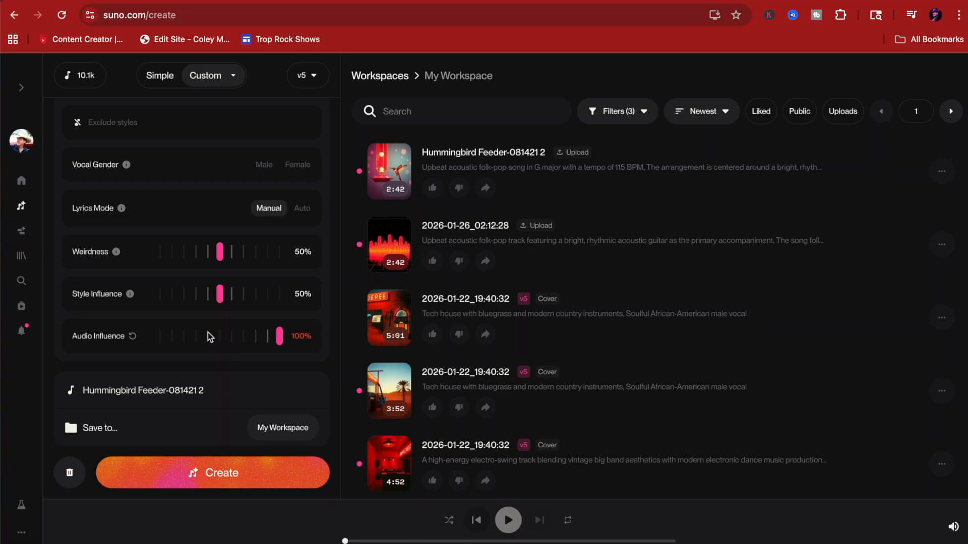
pyautogui.moveTo(223, 295)
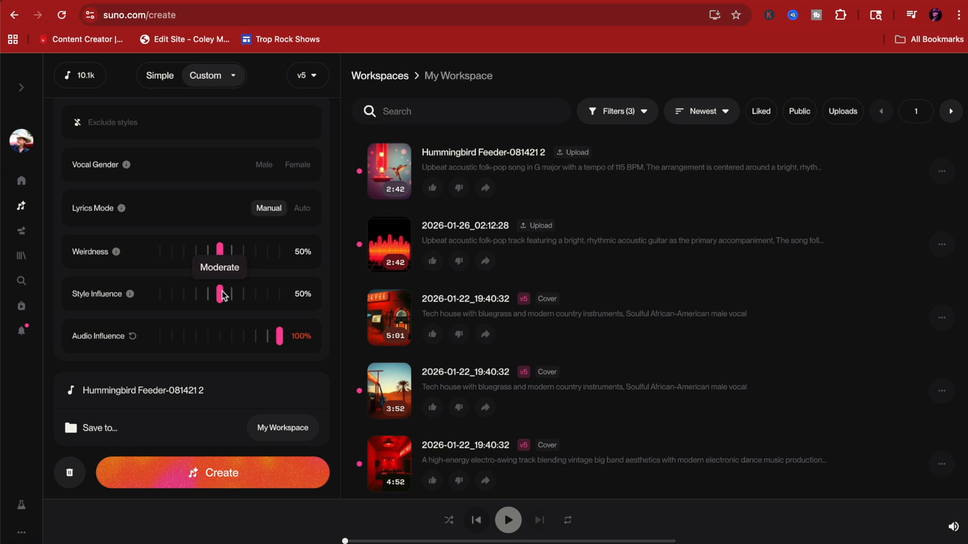
pyautogui.moveTo(224, 296); pyautogui.dragTo(255, 298)
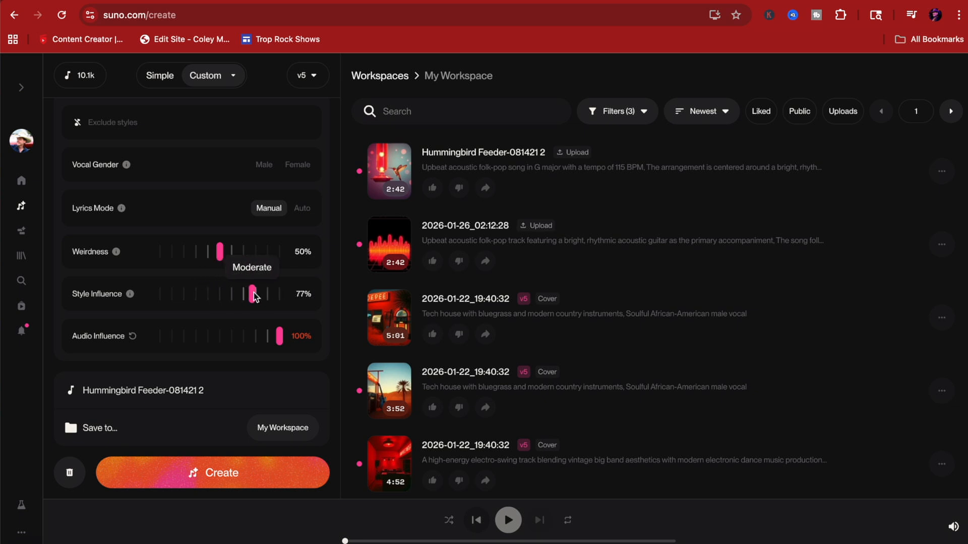
pyautogui.moveTo(219, 256)
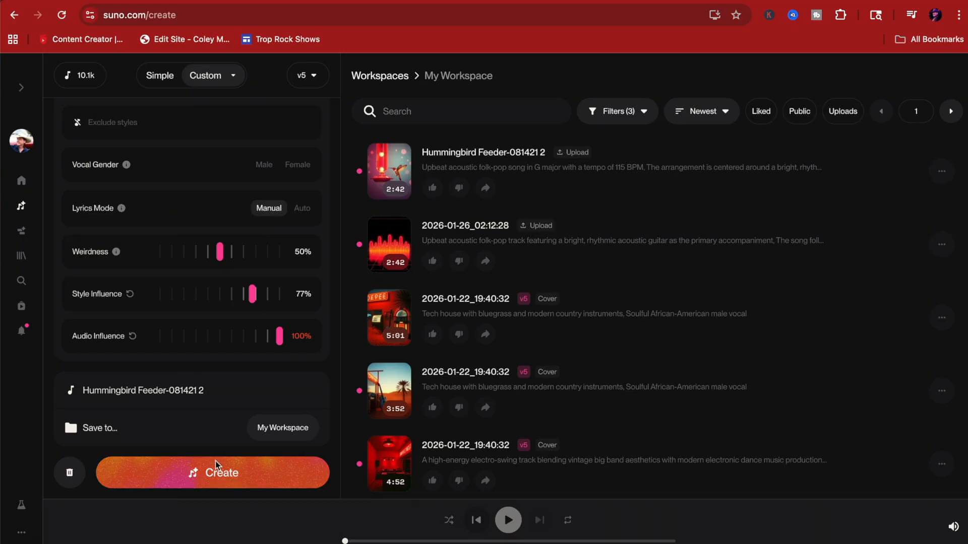
pyautogui.click(225, 478)
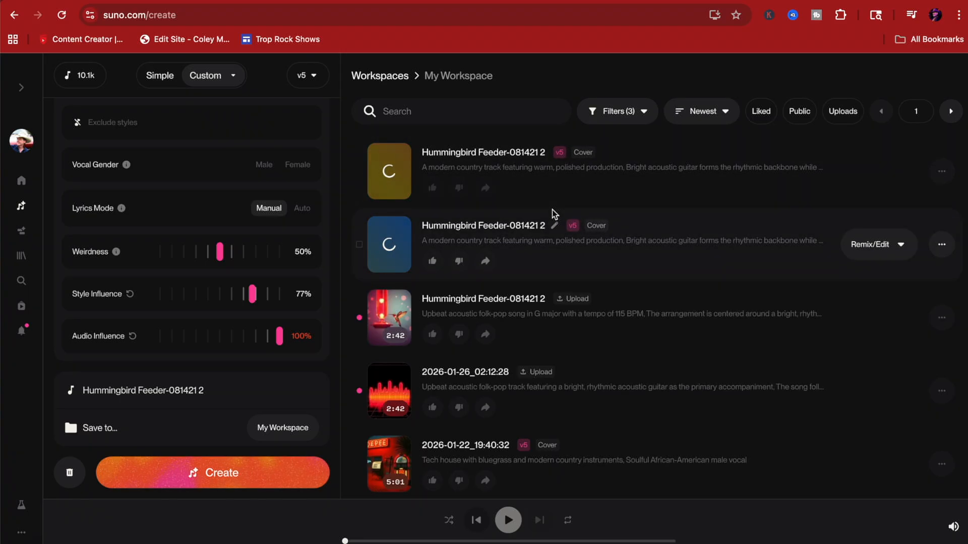
# Rename the song title in the creation form to Hummingbird 1.
pyautogui.click(230, 396)
pyautogui.press('BackSpace')
pyautogui.press('BackSpace')
pyautogui.press('BackSpace')
pyautogui.press('BackSpace')
pyautogui.press('BackSpace')
pyautogui.press('BackSpace')
pyautogui.press('BackSpace')
pyautogui.press('BackSpace')
pyautogui.press('BackSpace')
pyautogui.press('BackSpace')
pyautogui.press('BackSpace')
pyautogui.press('BackSpace')
pyautogui.press('BackSpace')
pyautogui.press('BackSpace')
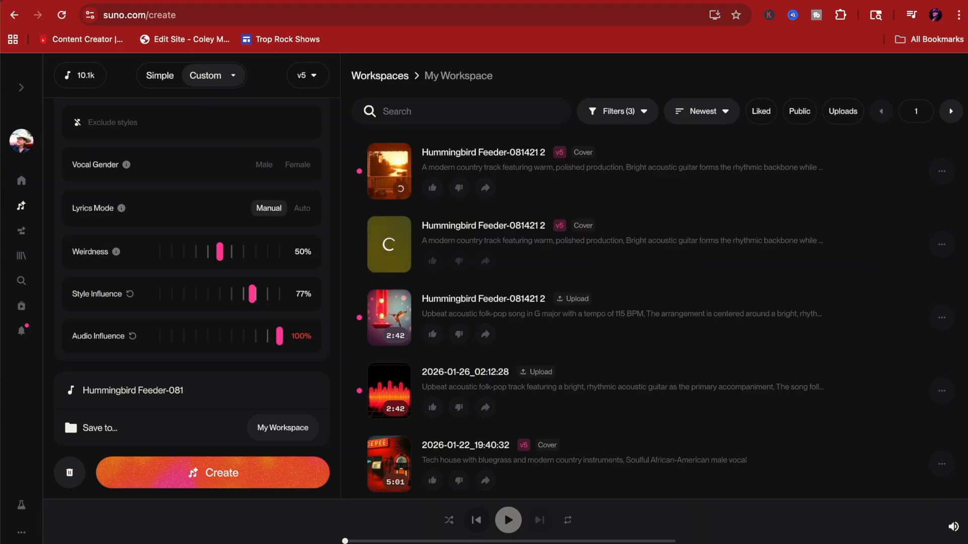
pyautogui.press('BackSpace')
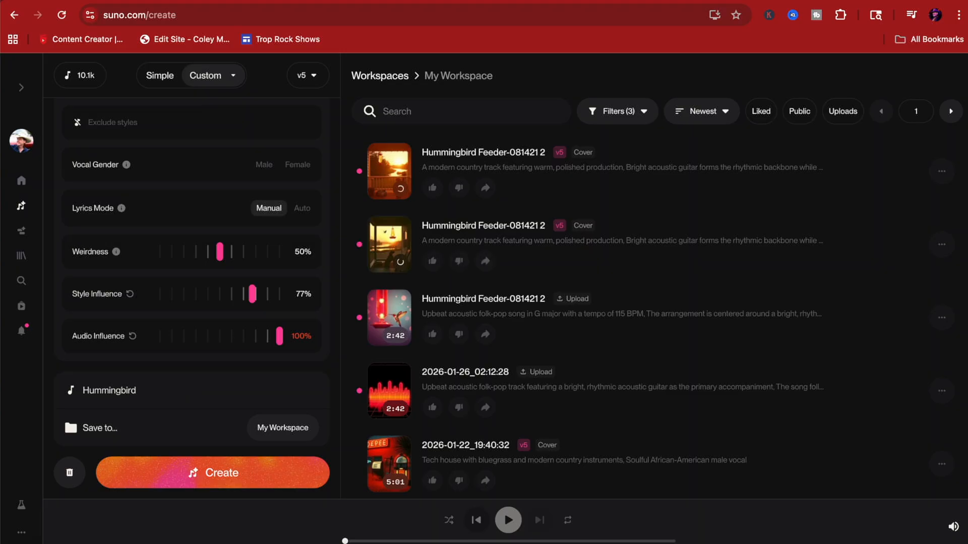
pyautogui.write('1')
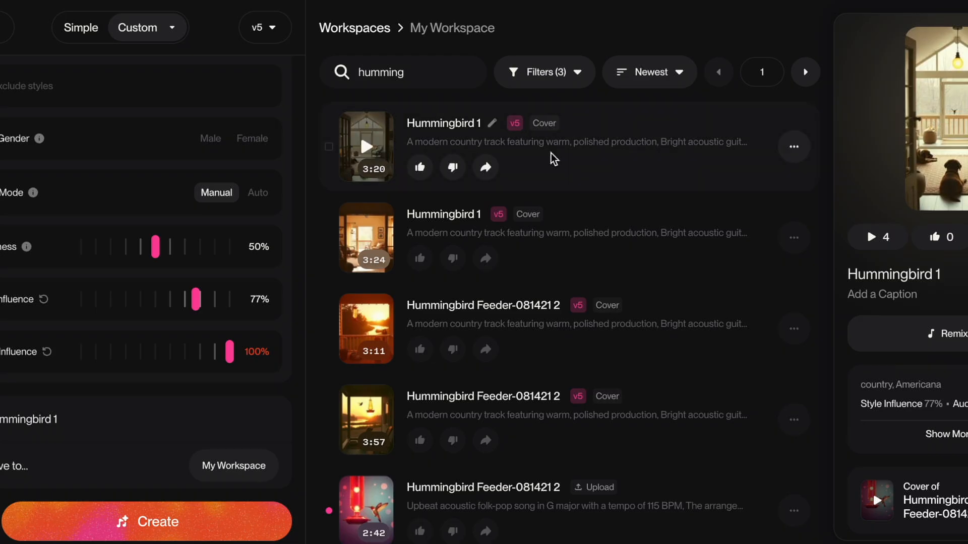
# Listen to part of each of the two Hummingbird 1 covers in the workspace, pausing each one.
pyautogui.click(364, 147)
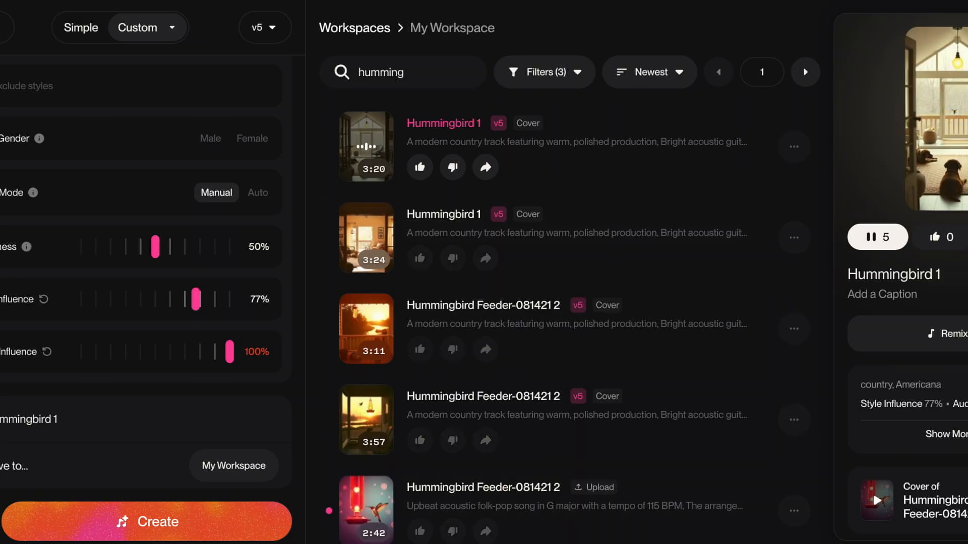
pyautogui.press('space')
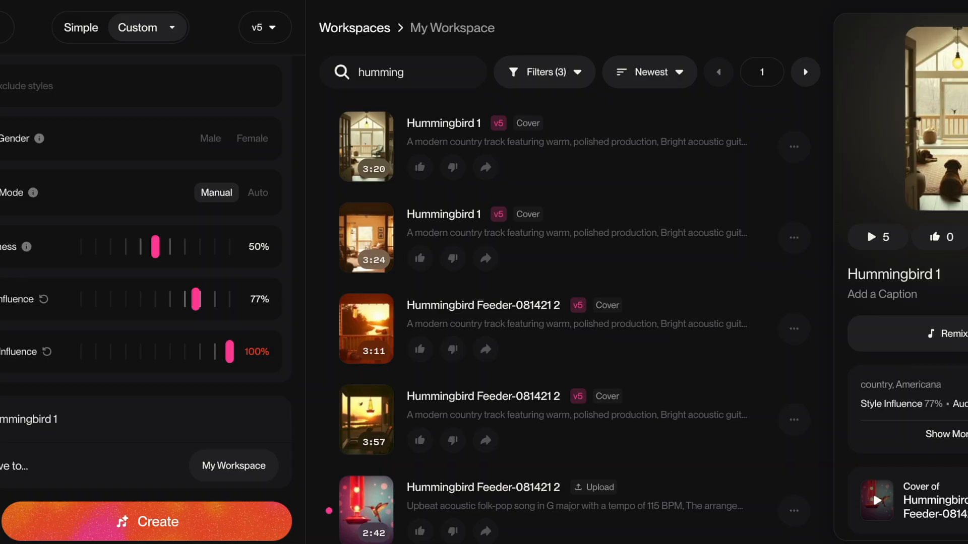
pyautogui.click(370, 245)
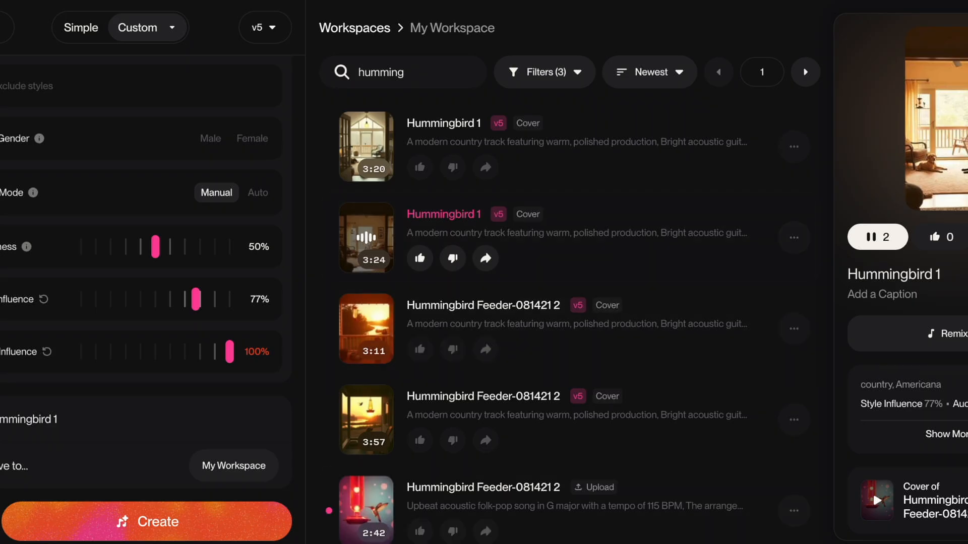
pyautogui.press('space')
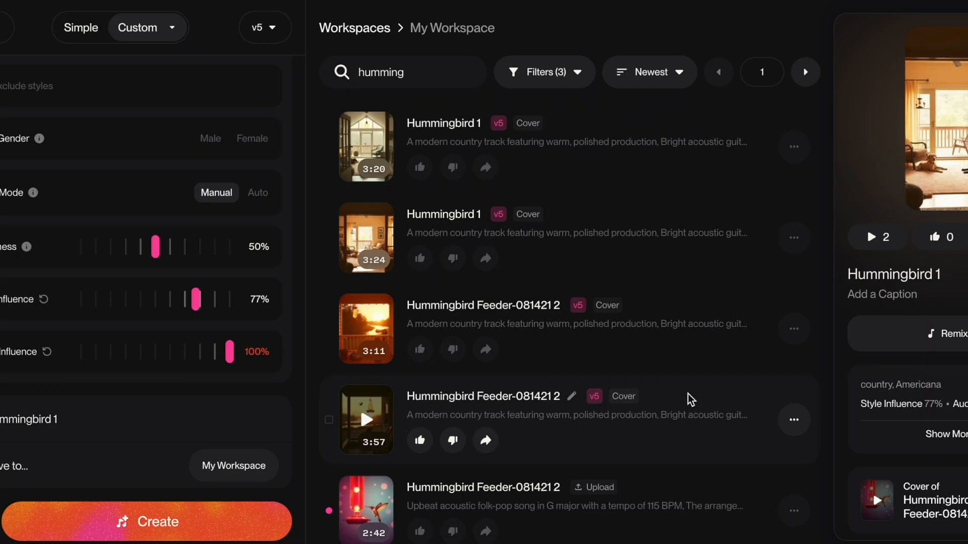
# Listen to part of the 3:11 Hummingbird Feeder-081421 2 cover, pause it and mark it as disliked.
pyautogui.click(366, 333)
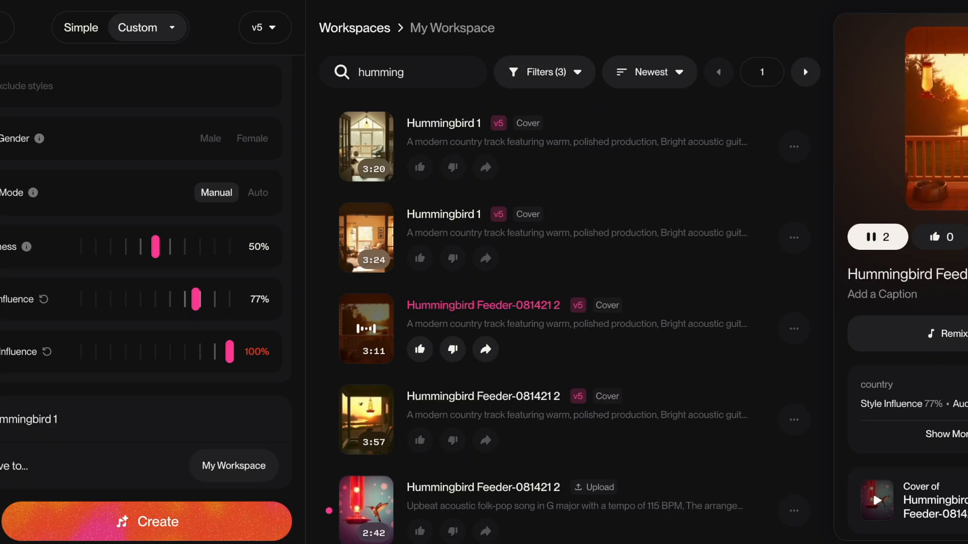
pyautogui.press('space')
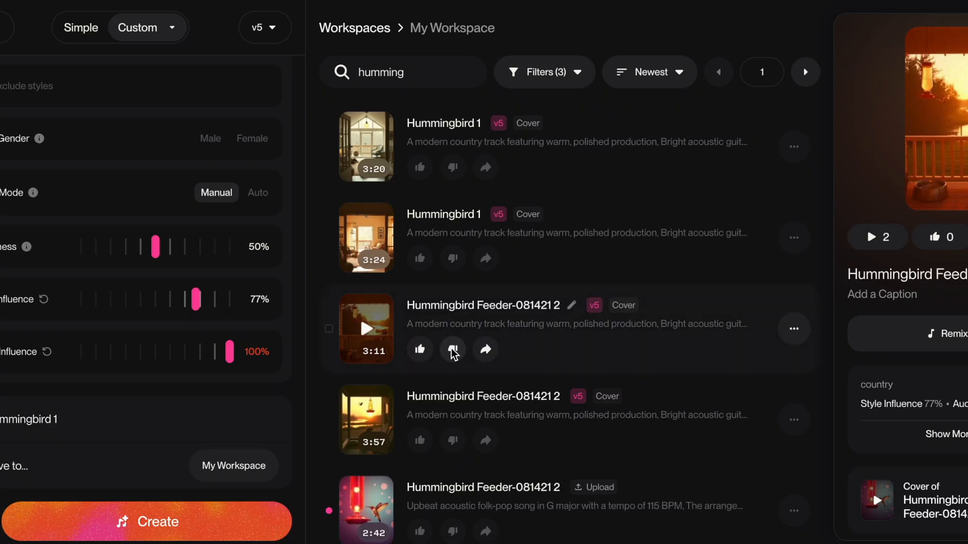
pyautogui.click(453, 352)
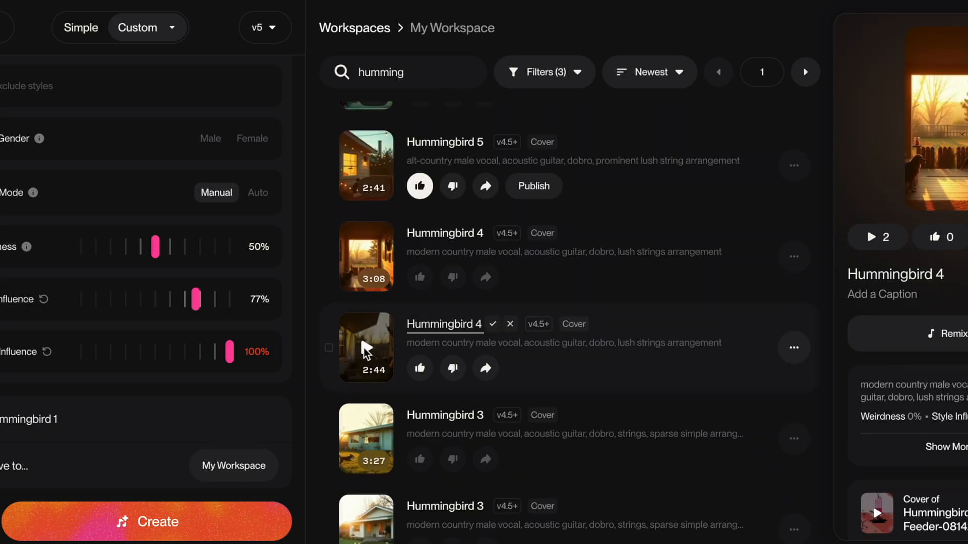
# Listen to part of the 2:44 Hummingbird 4 cover, pause it and mark it as liked.
pyautogui.click(364, 348)
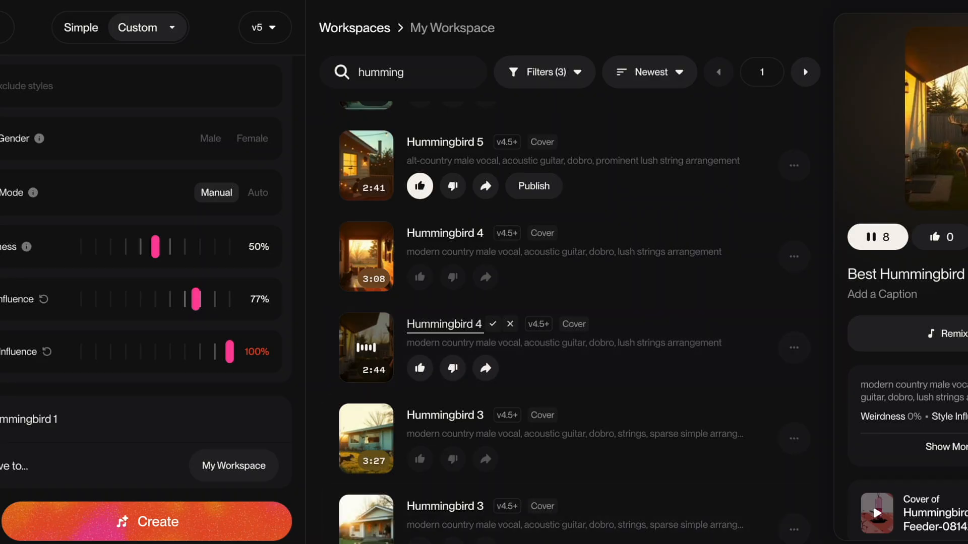
pyautogui.press('space')
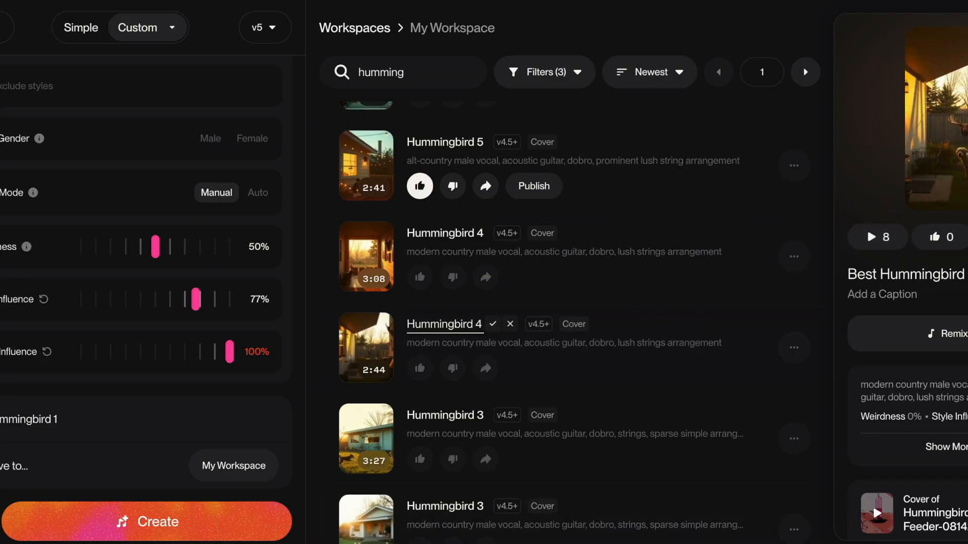
pyautogui.click(419, 371)
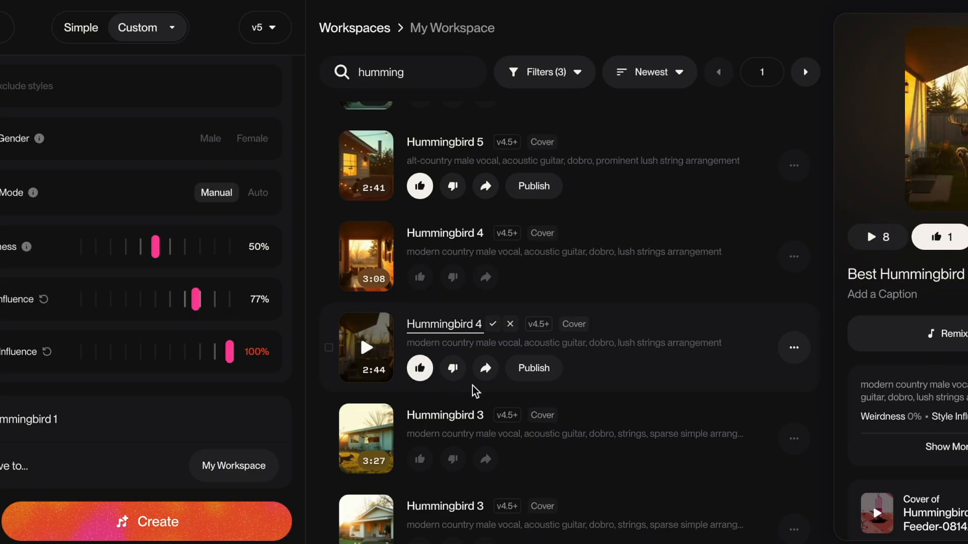
# Change the title of the 2:44 Hummingbird 4 cover to Hummingbird BEST.
pyautogui.click(492, 326)
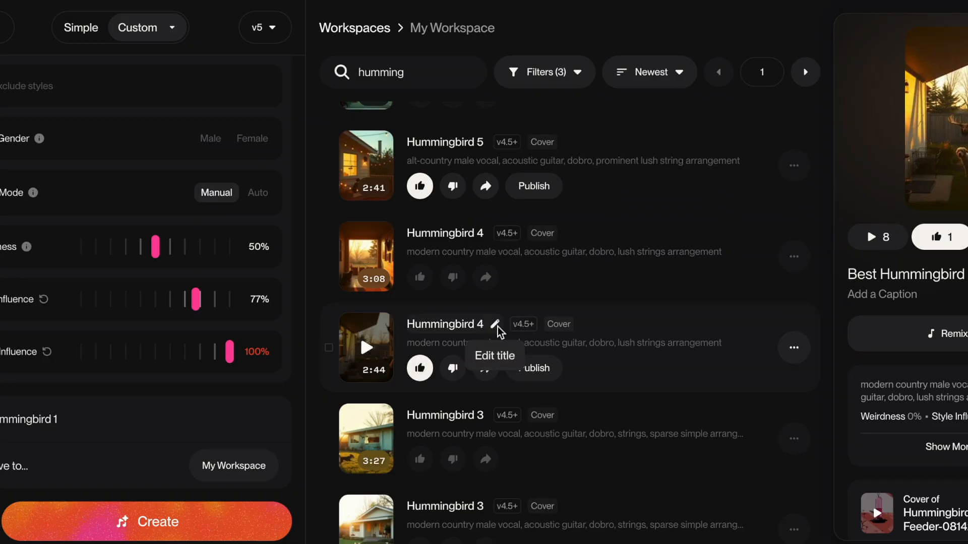
pyautogui.click(494, 325)
pyautogui.click(483, 327)
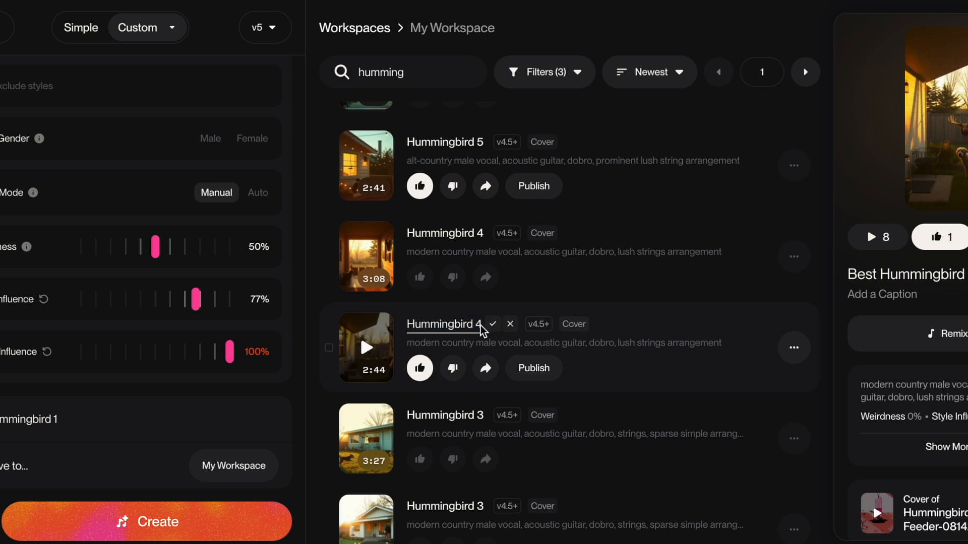
pyautogui.press('BackSpace')
pyautogui.press('BackSpace')
pyautogui.write('BEST')
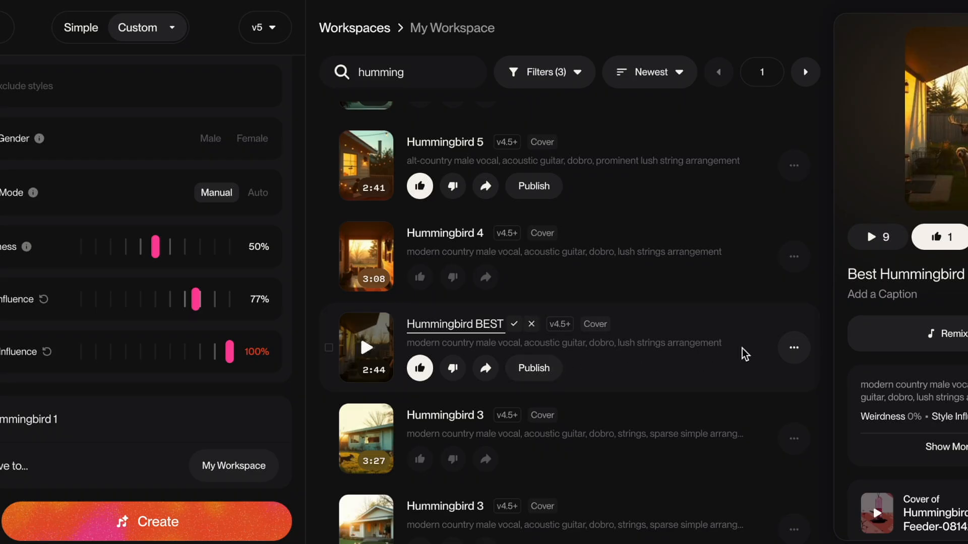
# Download the 2:44 Hummingbird BEST cover as MP3 audio.
pyautogui.click(794, 348)
pyautogui.moveTo(688, 211)
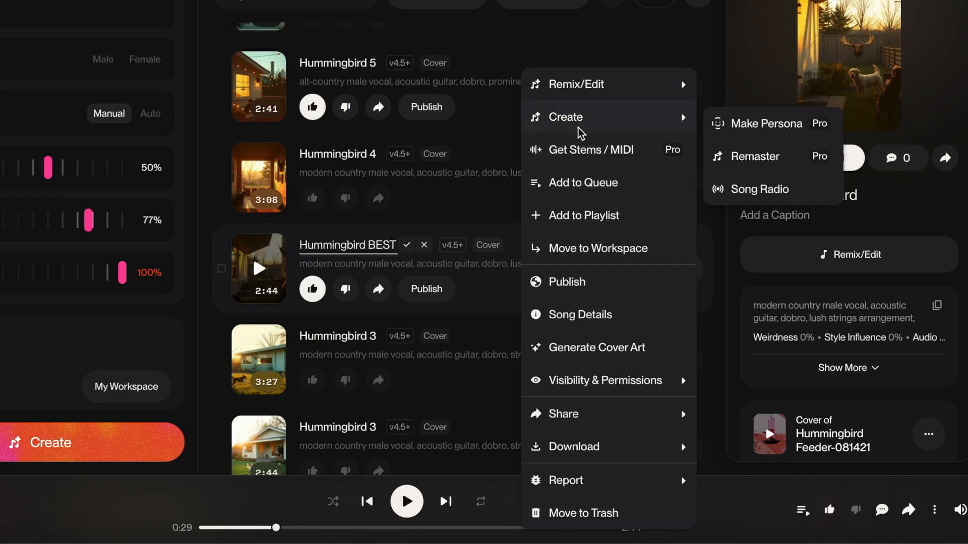
pyautogui.moveTo(591, 453)
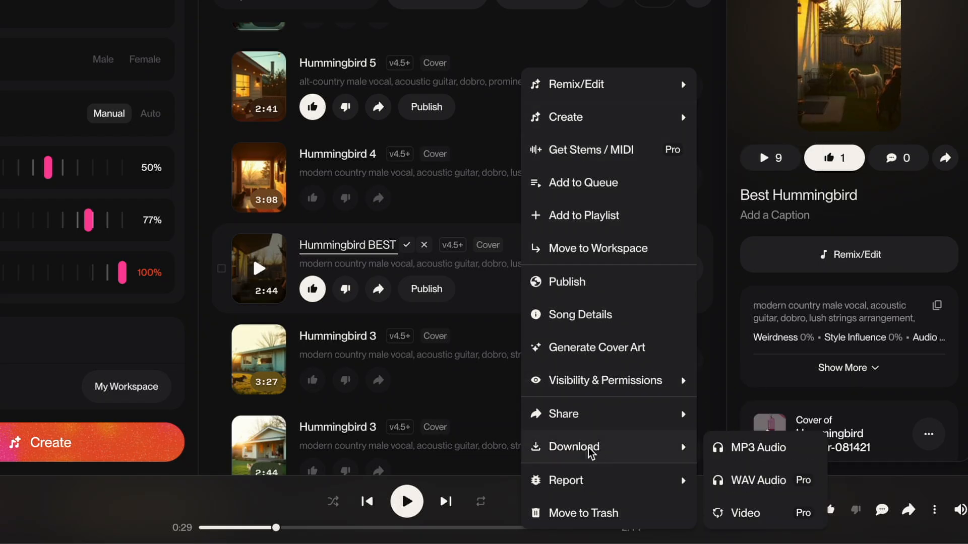
pyautogui.click(767, 450)
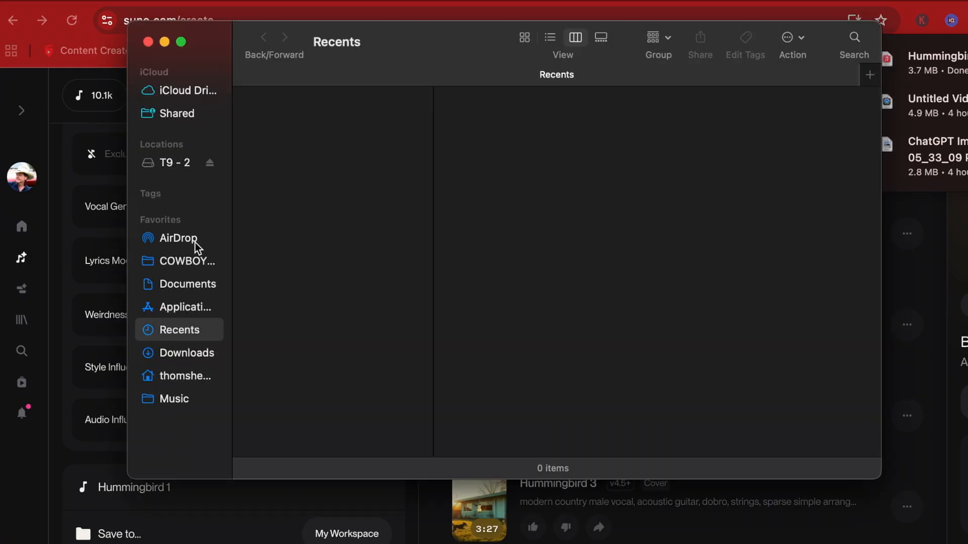
# Switch to Finder and send Hummingbird 4.mp3 from the Downloads folder via AirDrop to the 8 Track Entertainment device.
pyautogui.click(199, 353)
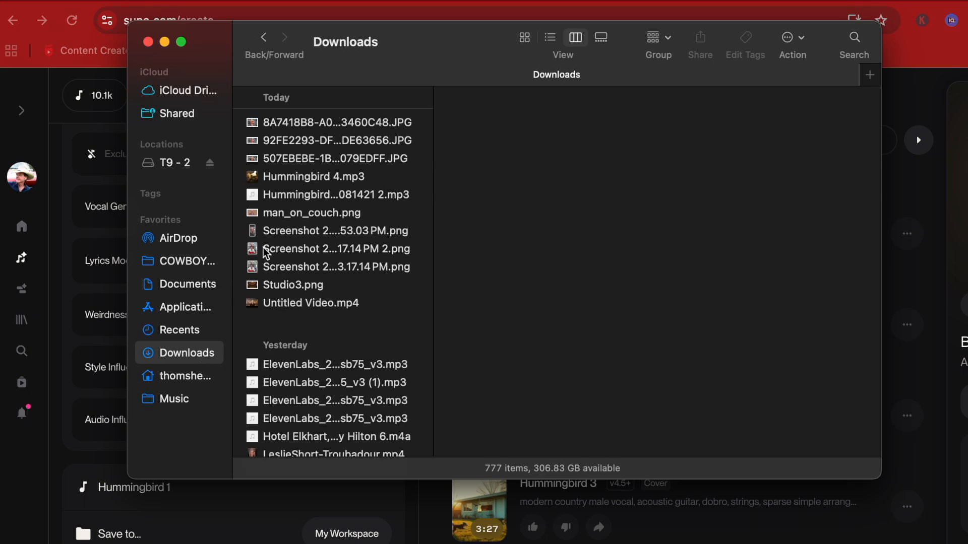
pyautogui.click(305, 179)
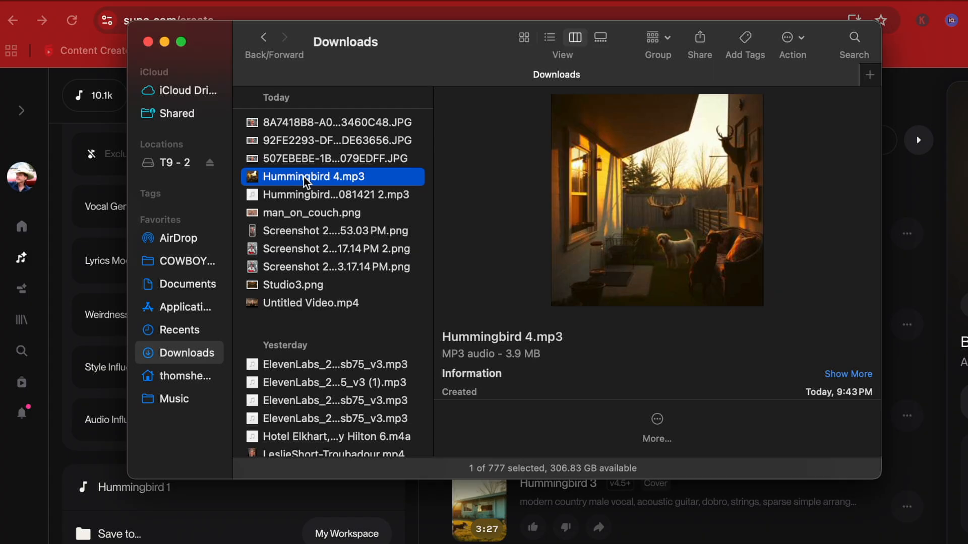
pyautogui.click(701, 39)
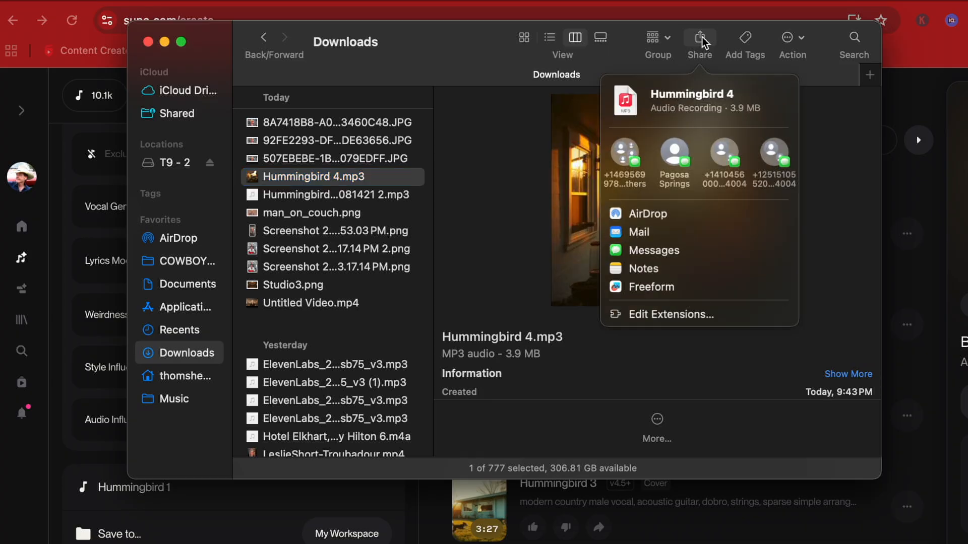
pyautogui.click(643, 217)
pyautogui.click(373, 207)
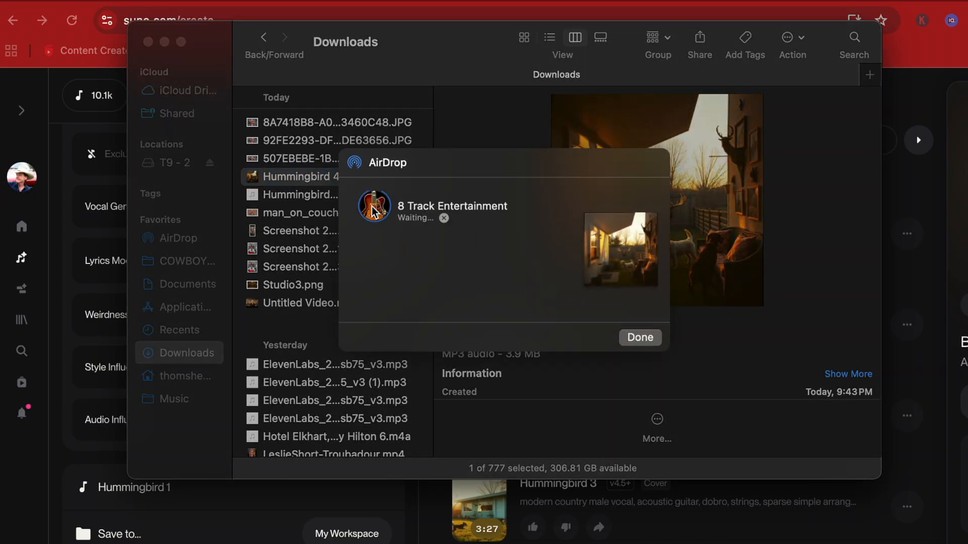